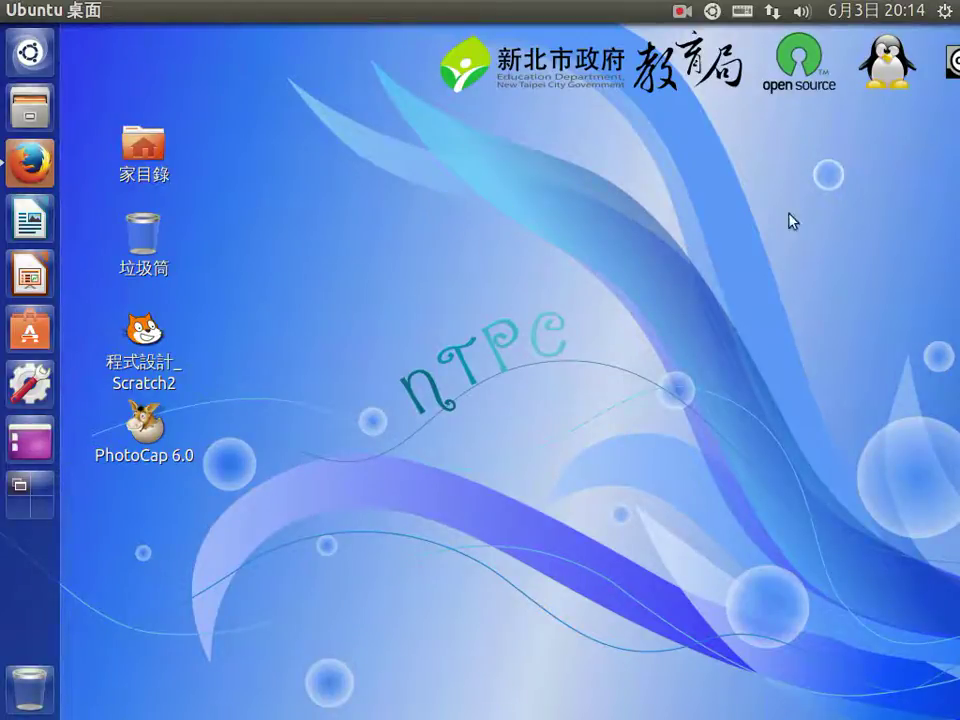
# Step: Launch 網路硬碟設定mynethd from ClassicMenu > 系統工具 and authenticate with the administrator password
pyautogui.click(944, 12)
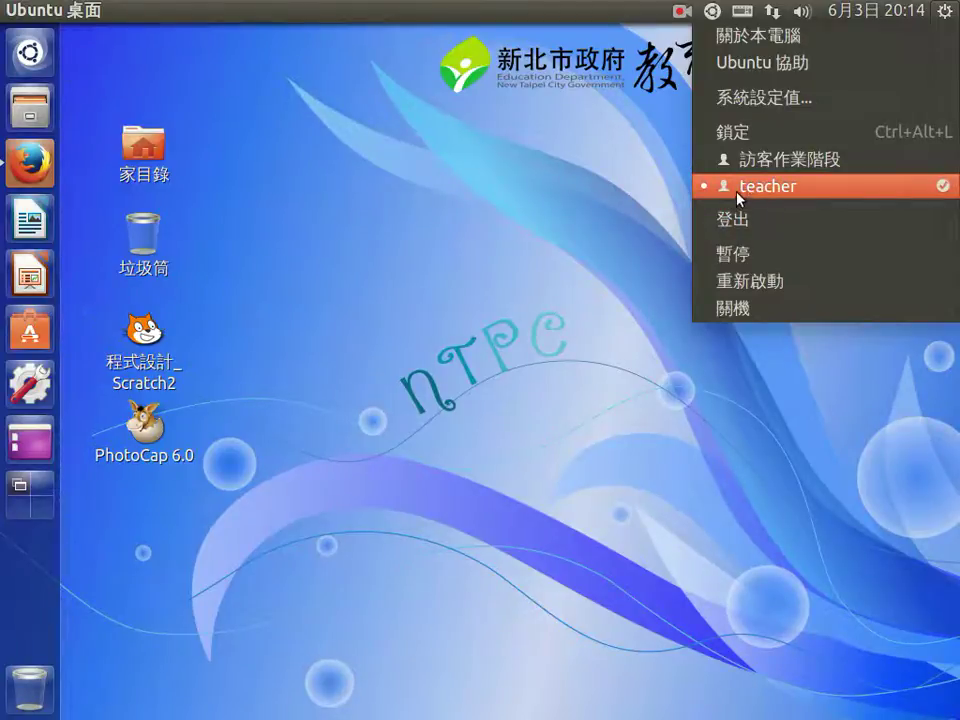
pyautogui.click(606, 240)
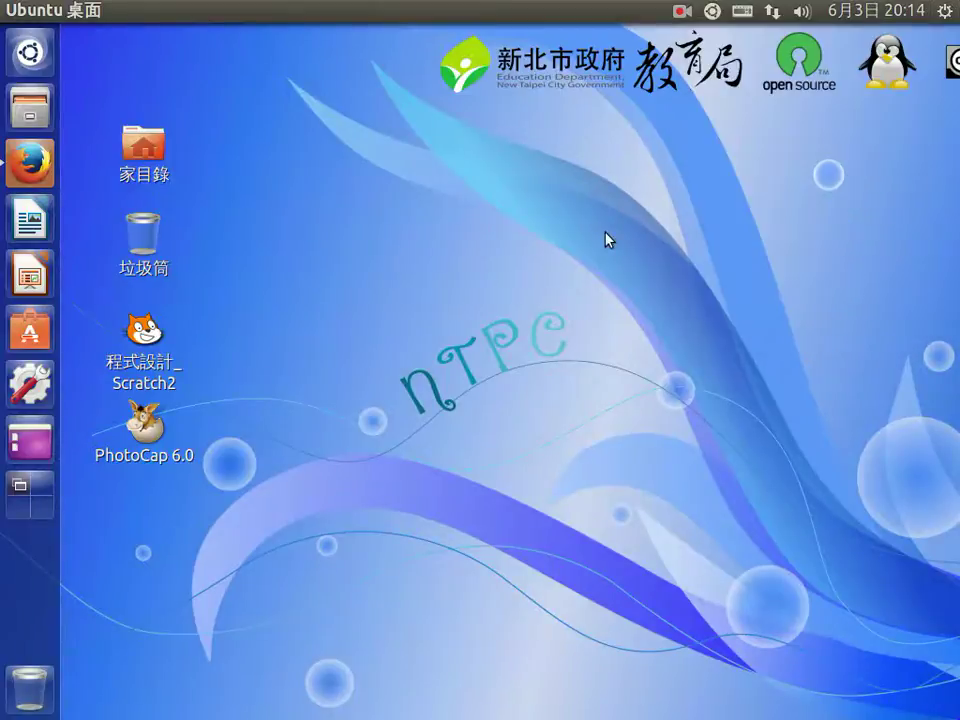
pyautogui.click(714, 14)
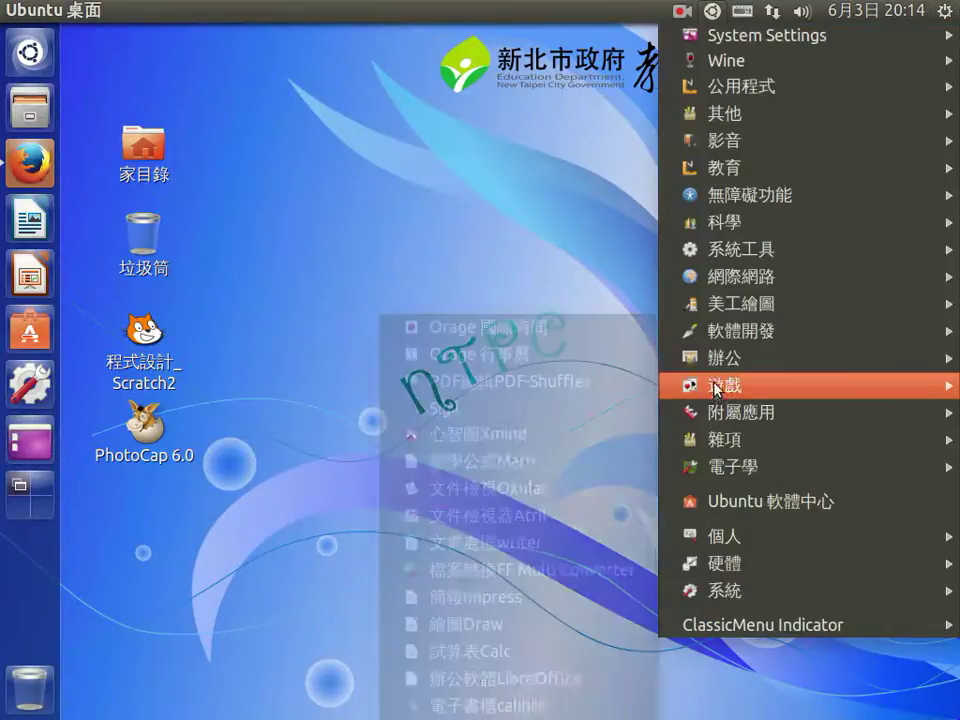
pyautogui.moveTo(716, 260)
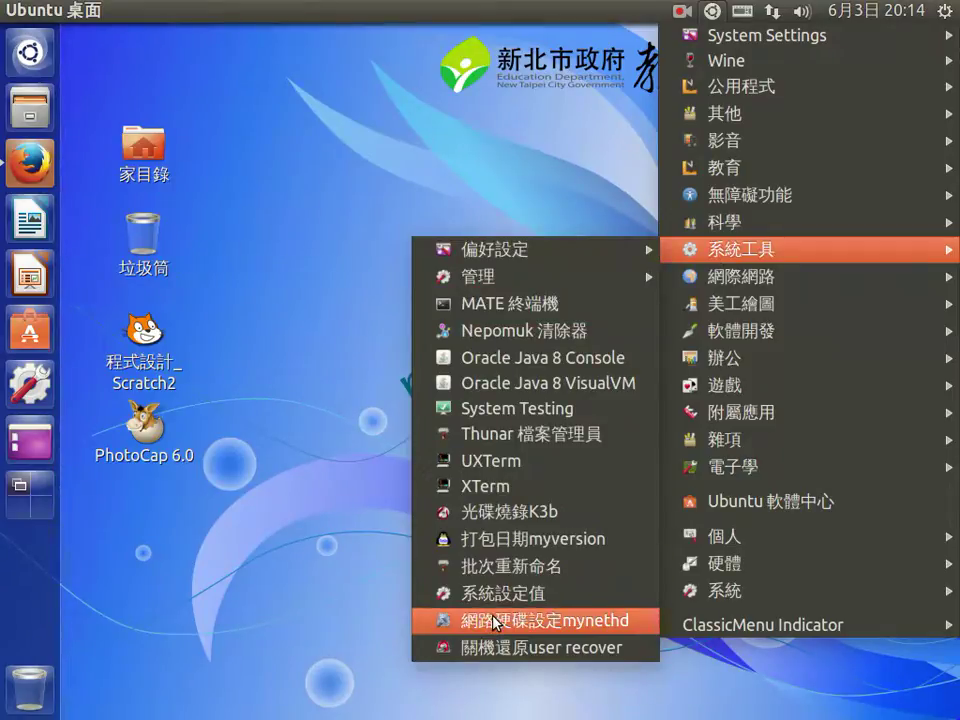
pyautogui.click(496, 621)
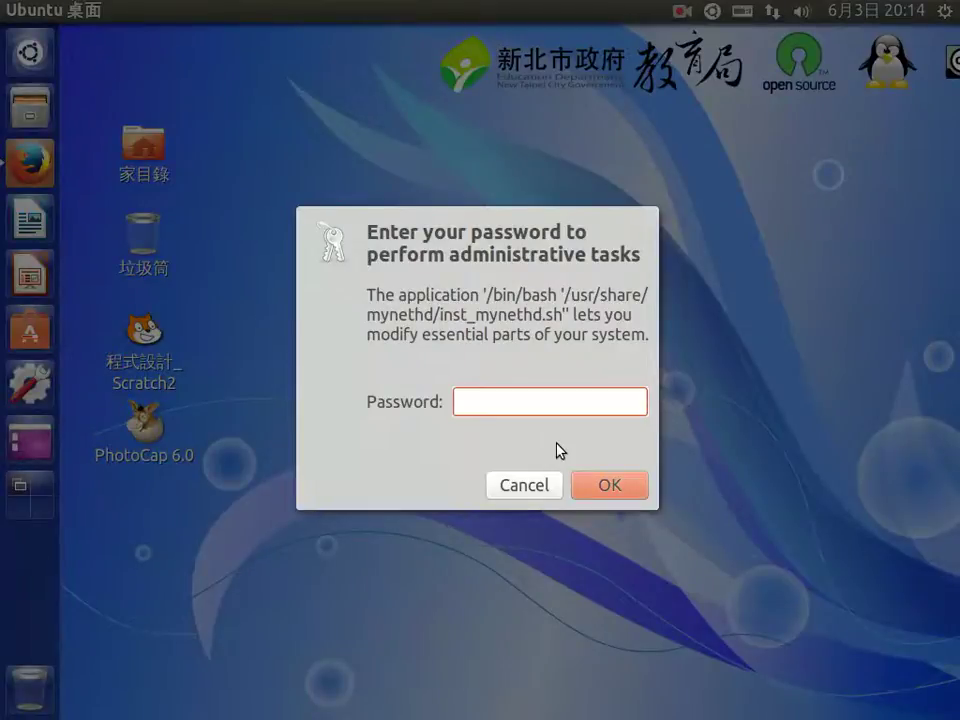
pyautogui.write('****')
pyautogui.press('Return')
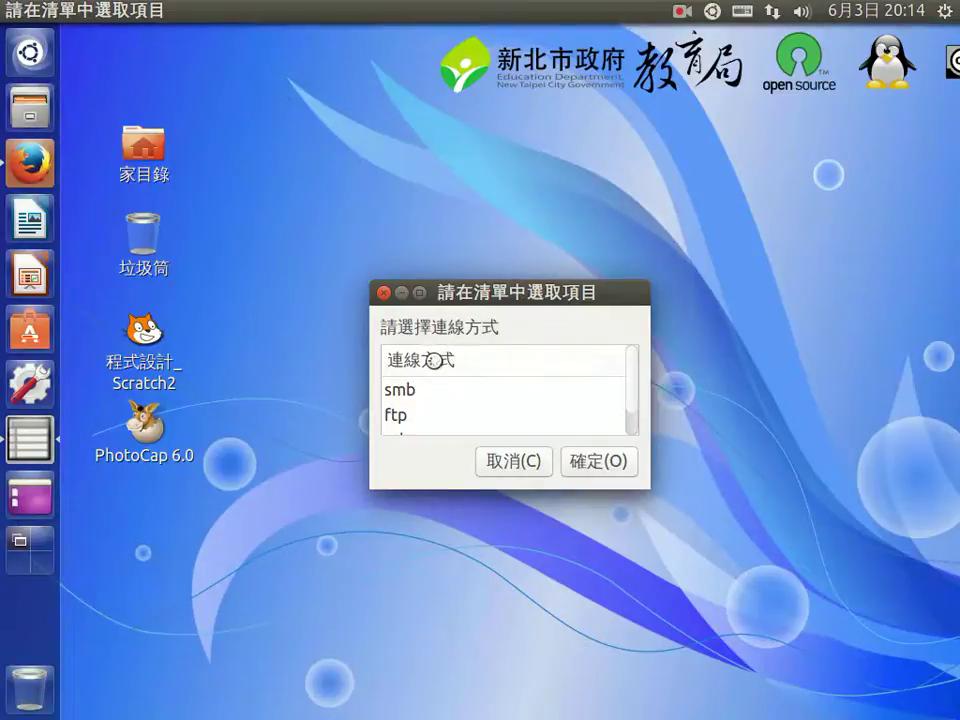
# Step: After briefly trying ftp and ssh, select smb as the connection type and confirm
pyautogui.click(400, 392)
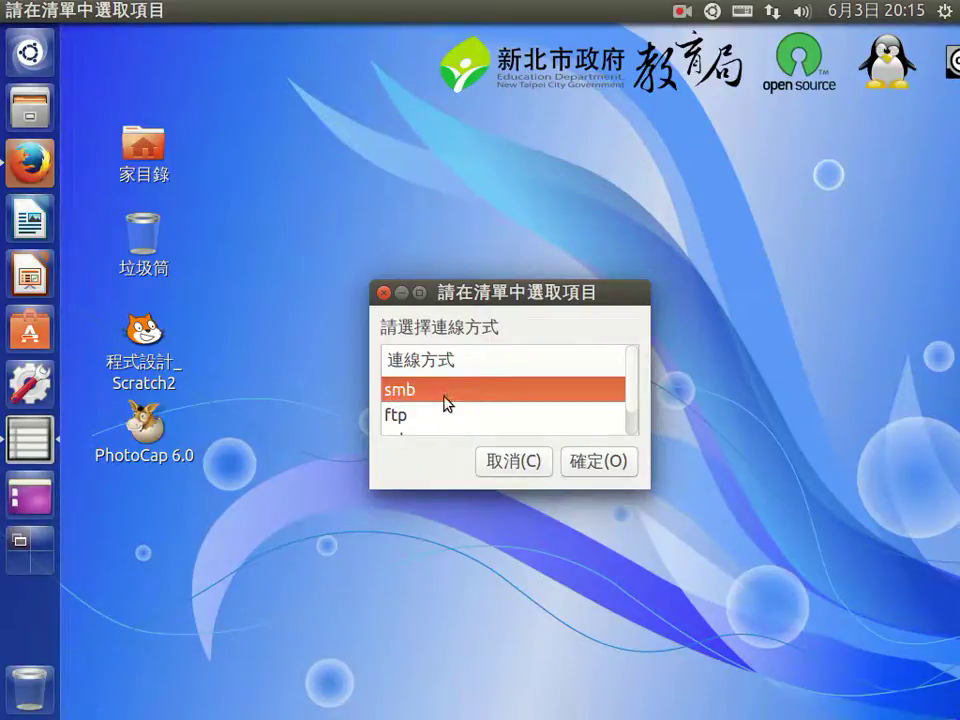
pyautogui.click(402, 420)
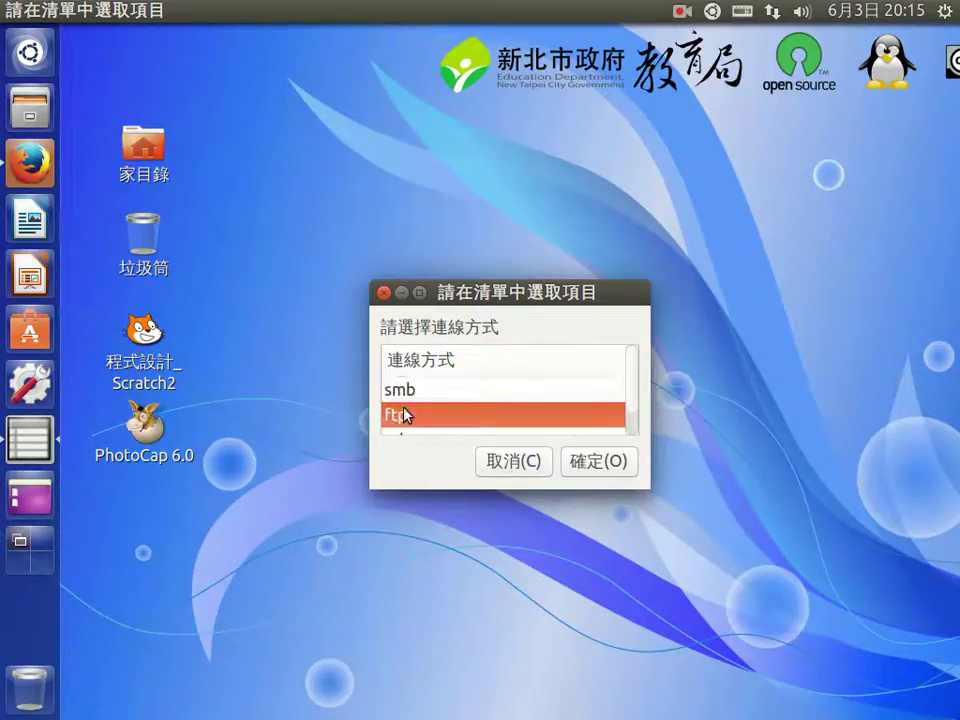
pyautogui.scroll(-1, 402, 420)
pyautogui.click(400, 426)
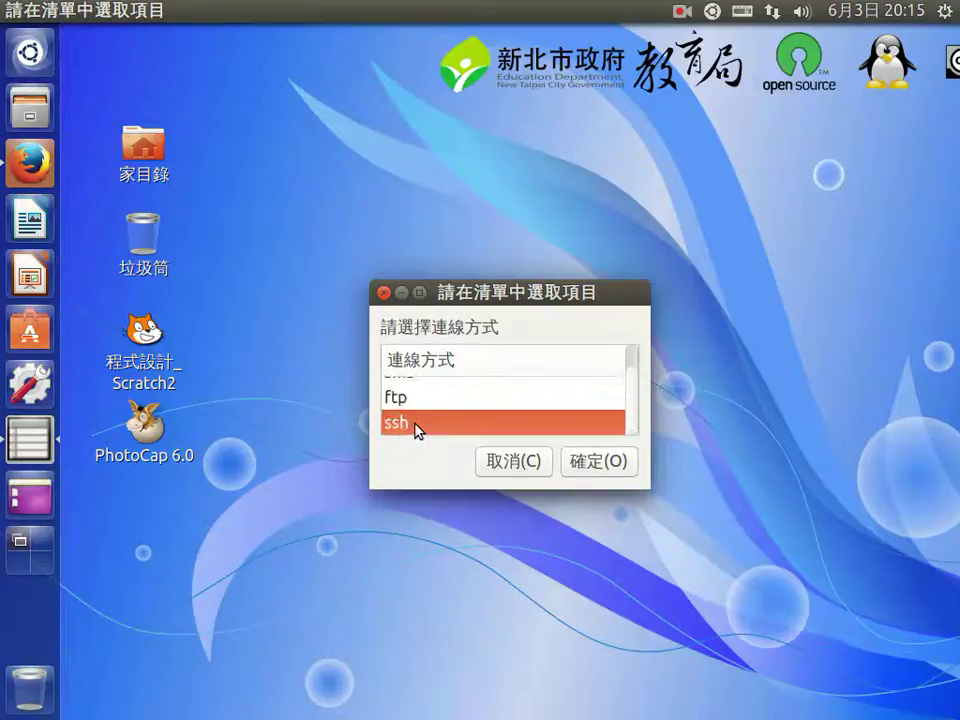
pyautogui.scroll(1, 416, 411)
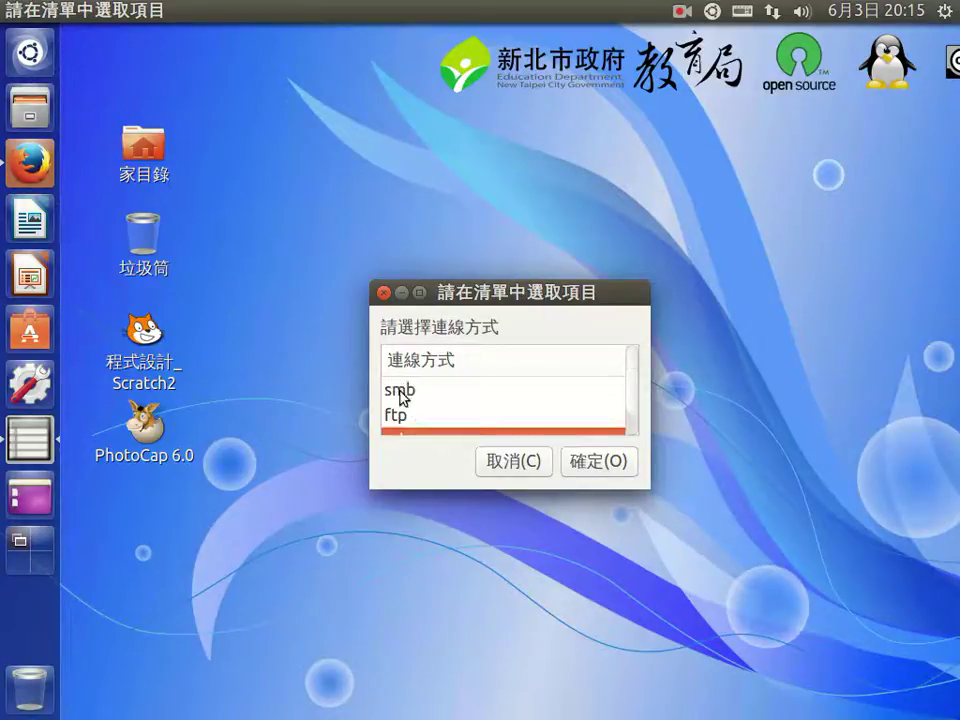
pyautogui.click(401, 391)
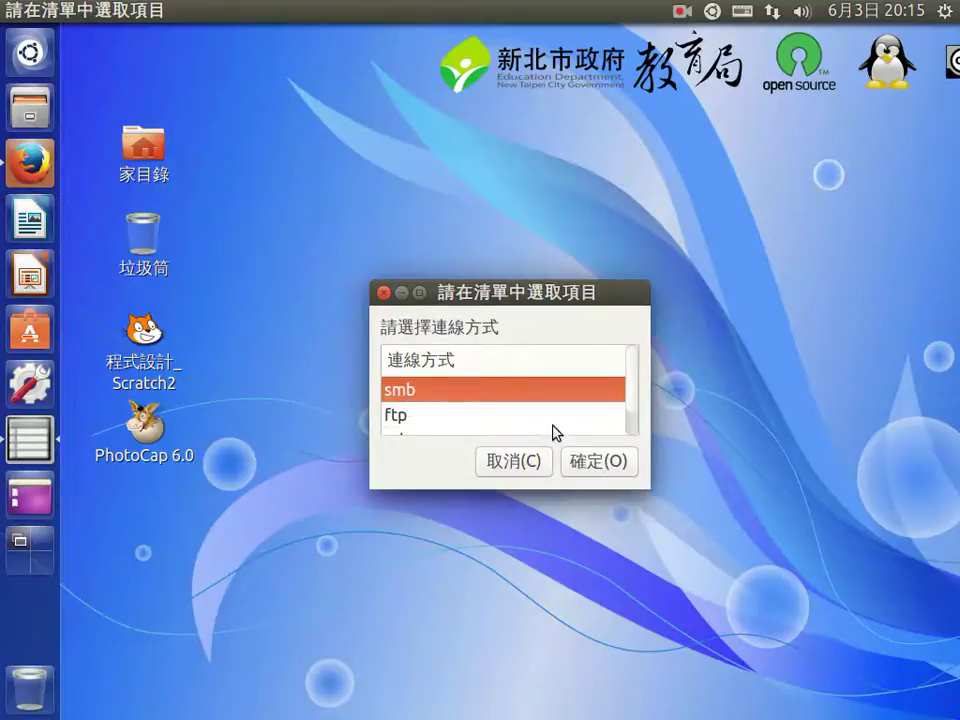
pyautogui.click(603, 467)
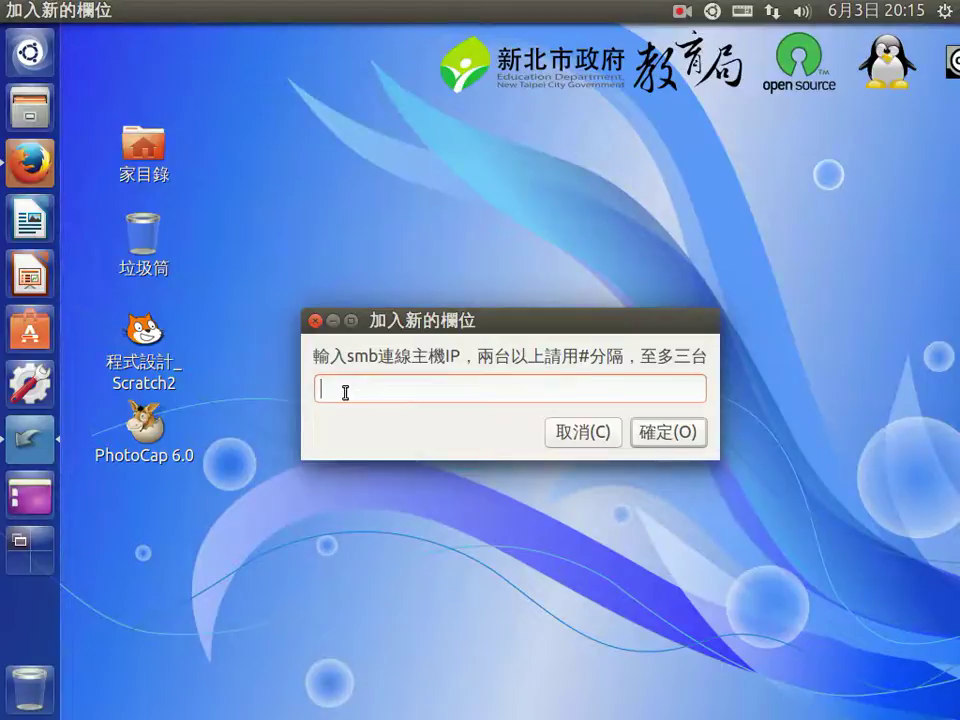
# Step: Enter 10.231.97.138 as the smb host and dismiss the installation-complete notice
pyautogui.write('10.231.97.138')
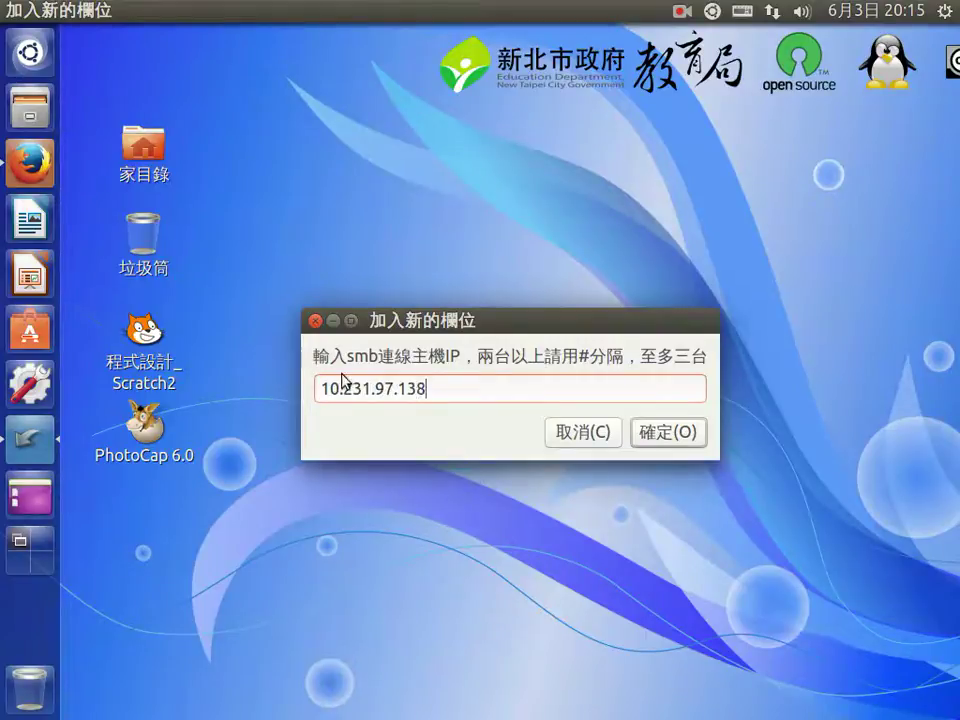
pyautogui.click(684, 434)
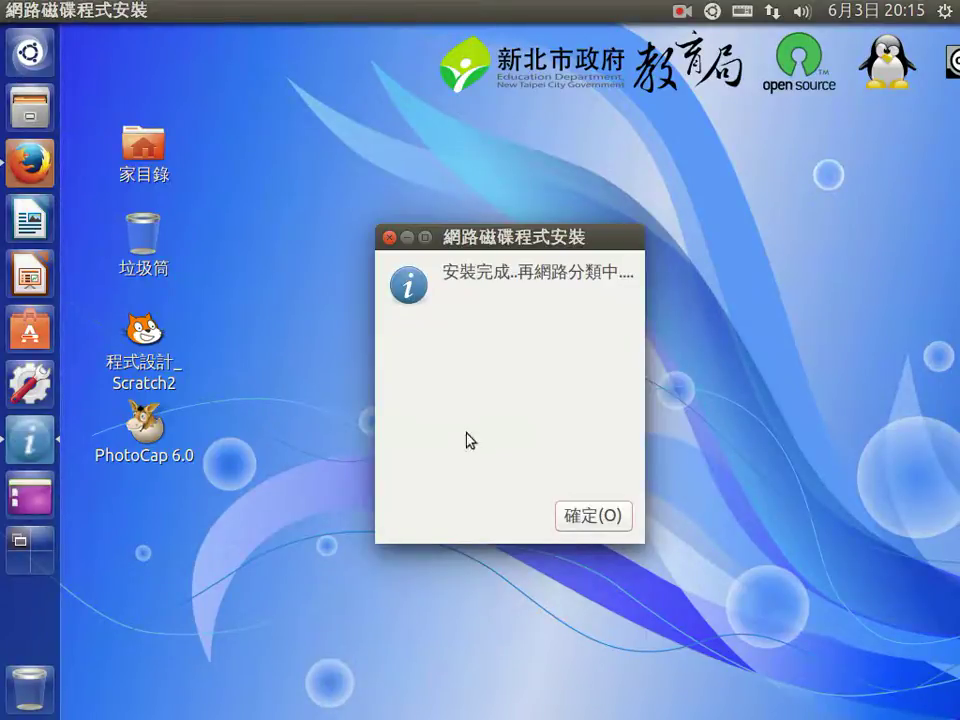
pyautogui.click(592, 523)
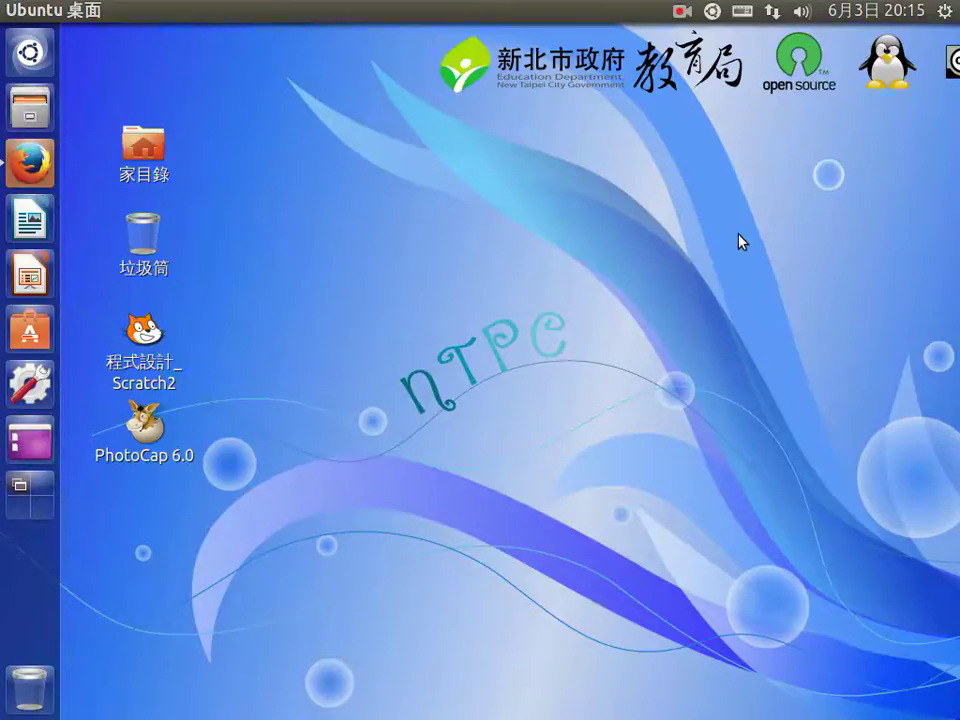
# Step: Relaunch mynethd, enter the server's account name and confirm it for 10.231.97.138
pyautogui.click(711, 11)
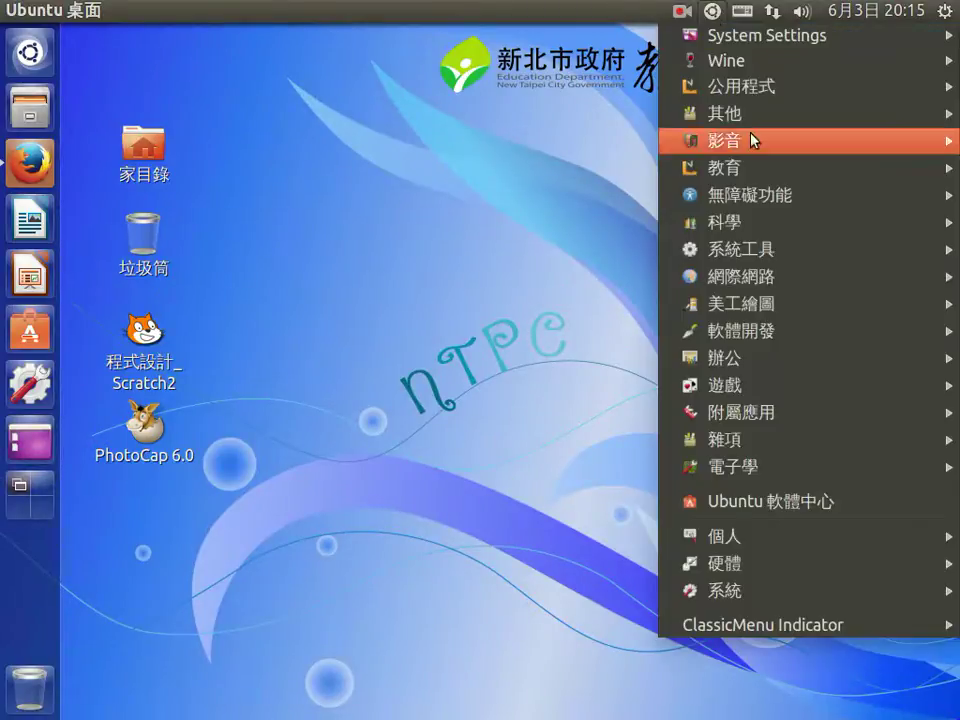
pyautogui.moveTo(789, 287)
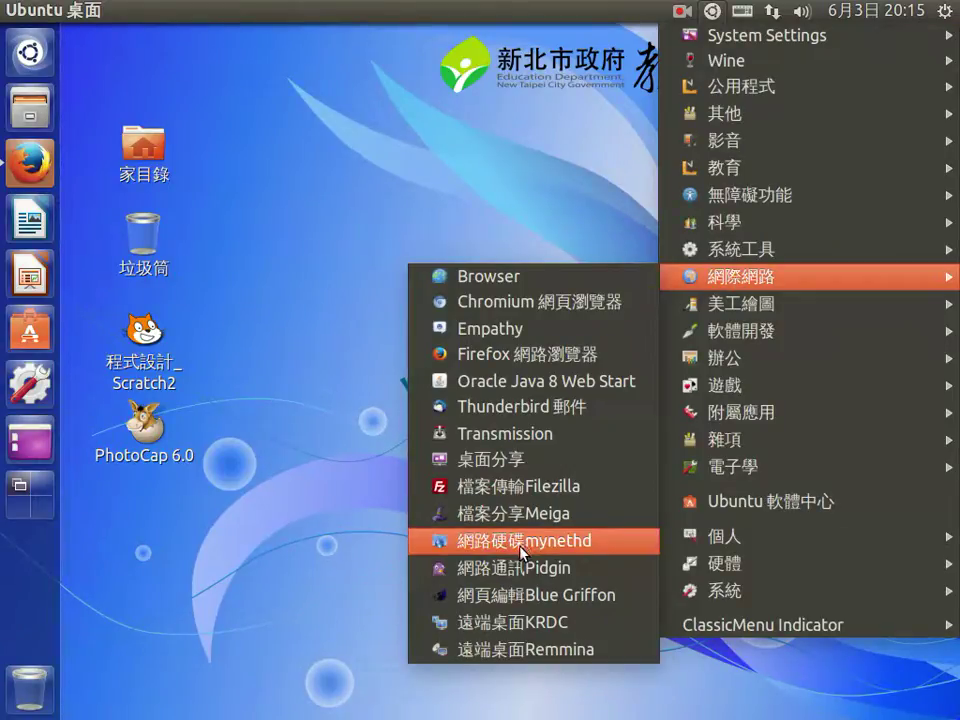
pyautogui.click(517, 550)
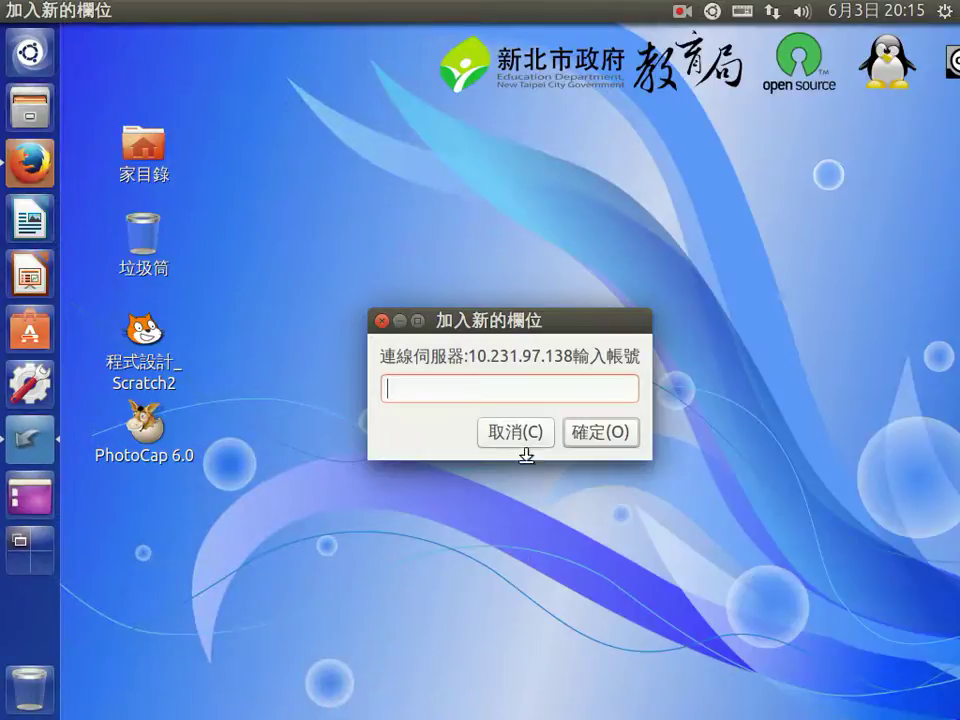
pyautogui.write('teacher')
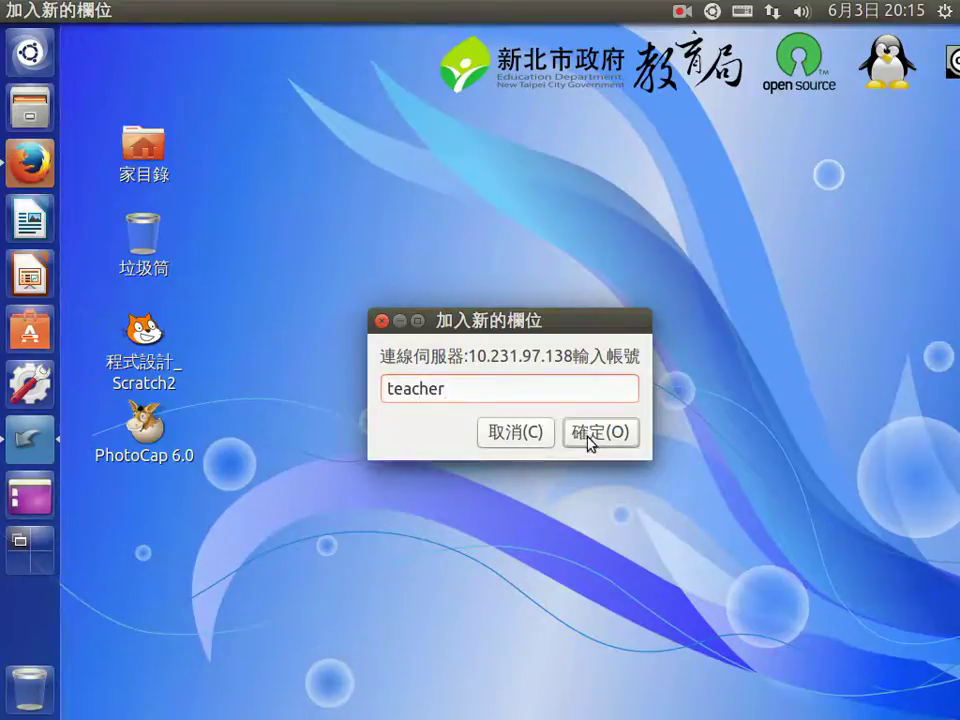
pyautogui.moveTo(439, 388); pyautogui.dragTo(352, 391)
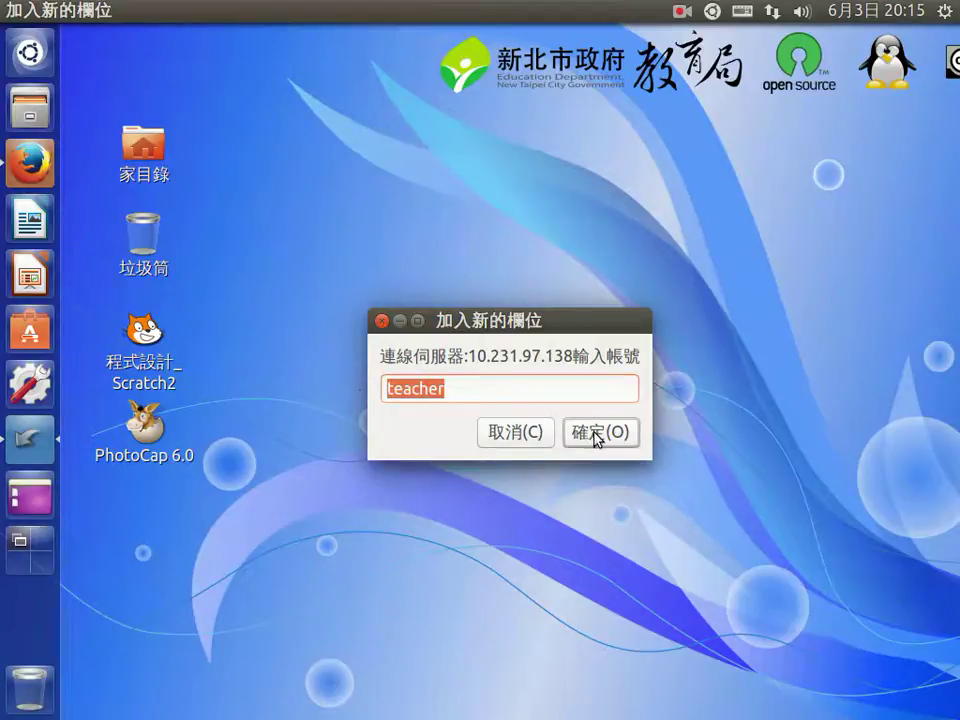
pyautogui.click(478, 397)
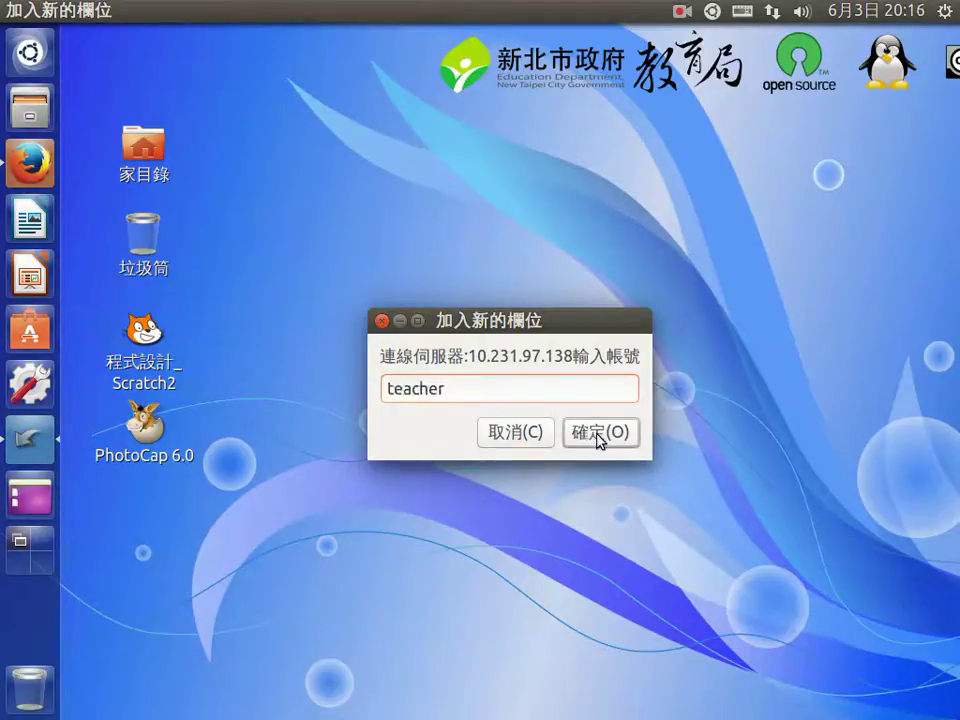
pyautogui.click(598, 436)
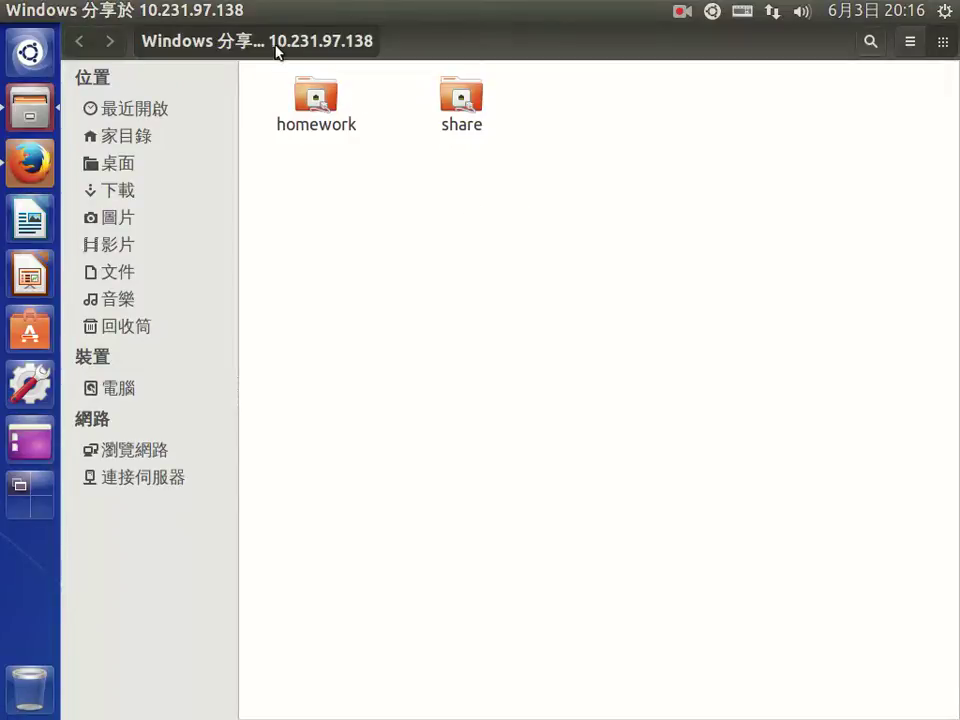
# Step: Open the homework share and fill in the account name and password
pyautogui.doubleClick(322, 108)
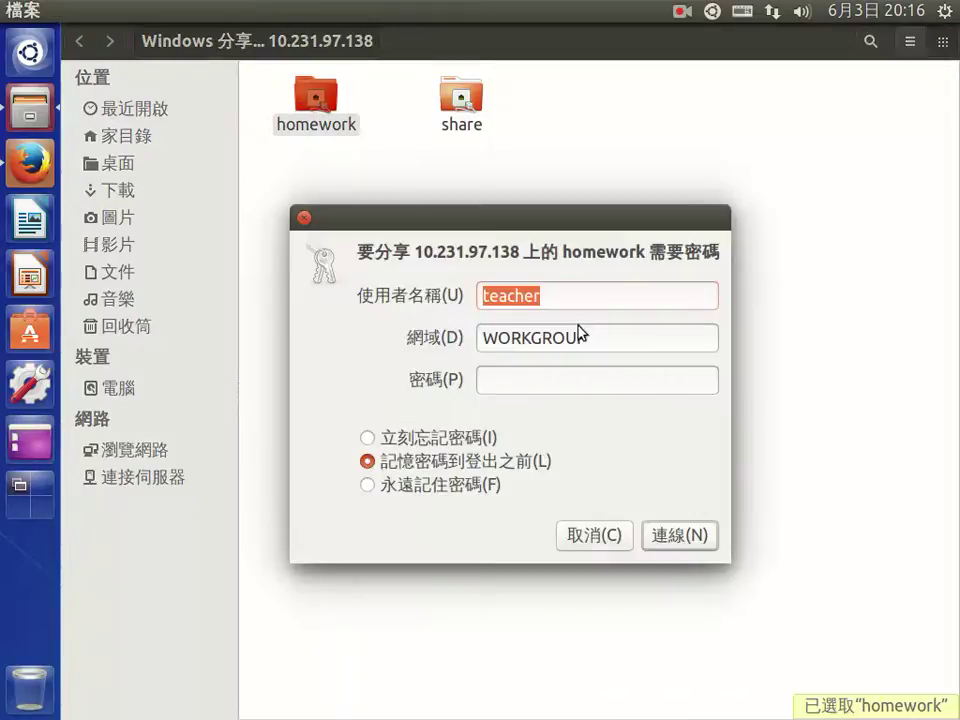
pyautogui.click(546, 298)
pyautogui.moveTo(546, 298); pyautogui.dragTo(420, 288)
pyautogui.write('teacher')
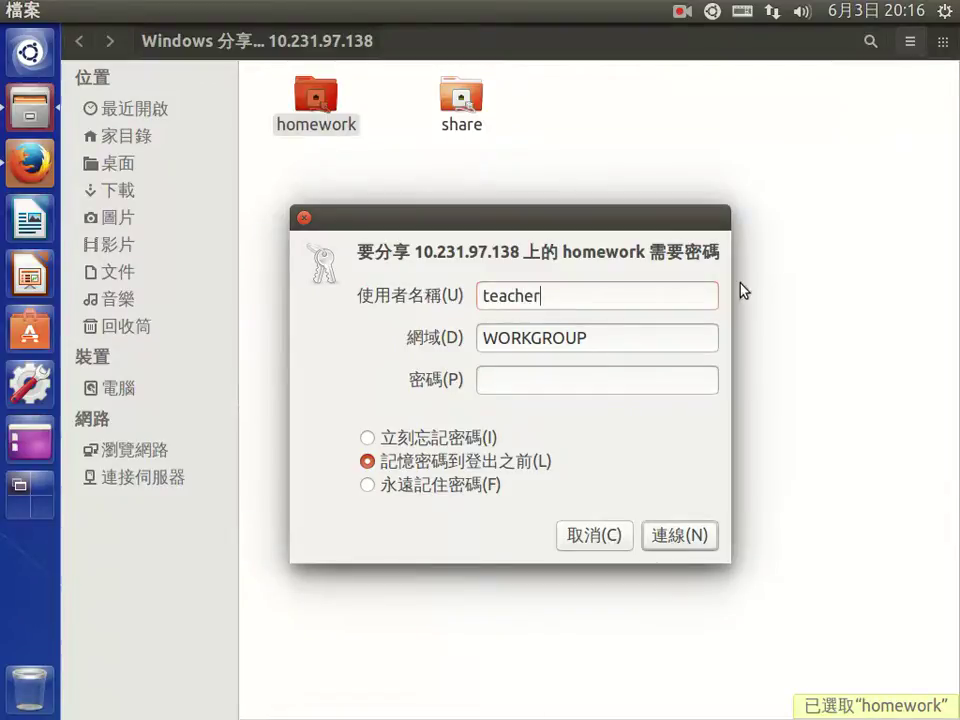
pyautogui.moveTo(553, 300); pyautogui.dragTo(476, 291)
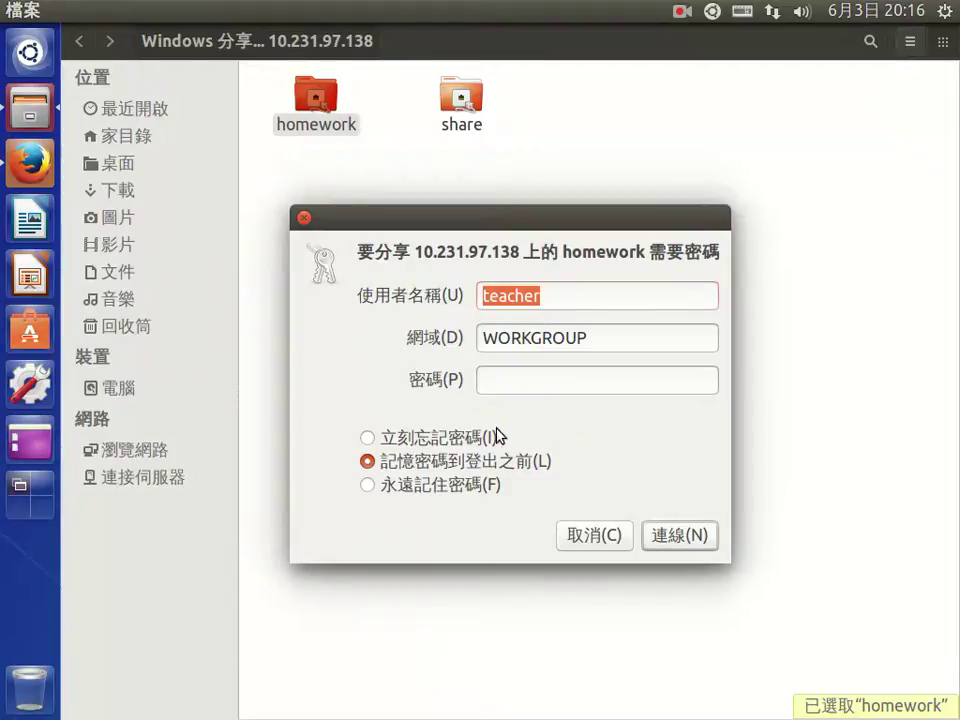
pyautogui.click(521, 386)
pyautogui.write('123')
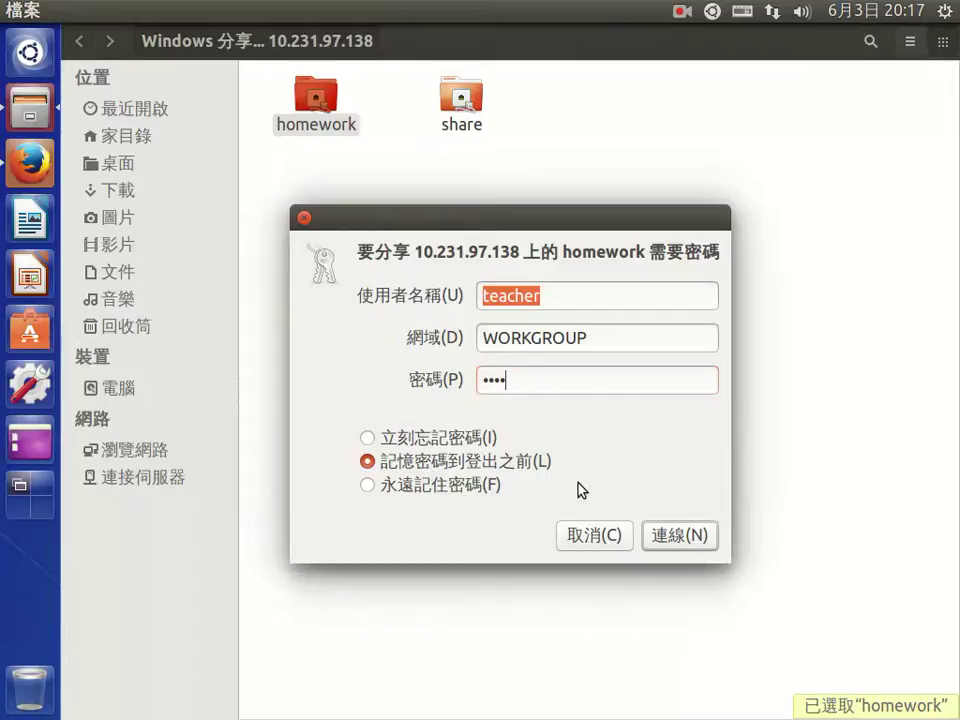
# Step: Remember the password until logout, connect, and open 花燈說明.odt in Writer
pyautogui.click(384, 488)
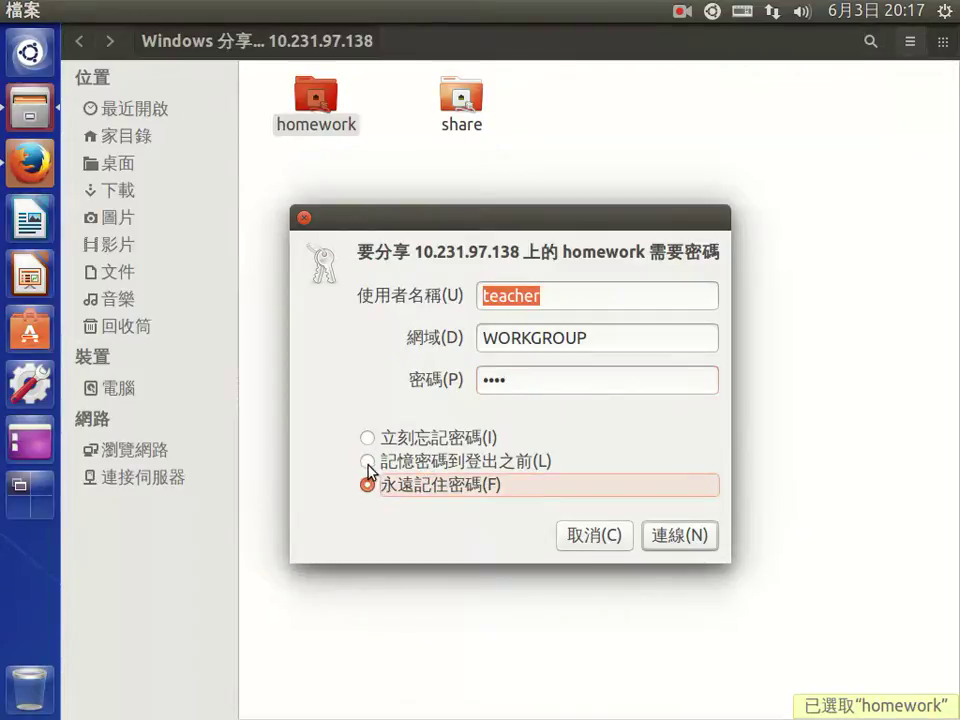
pyautogui.click(368, 462)
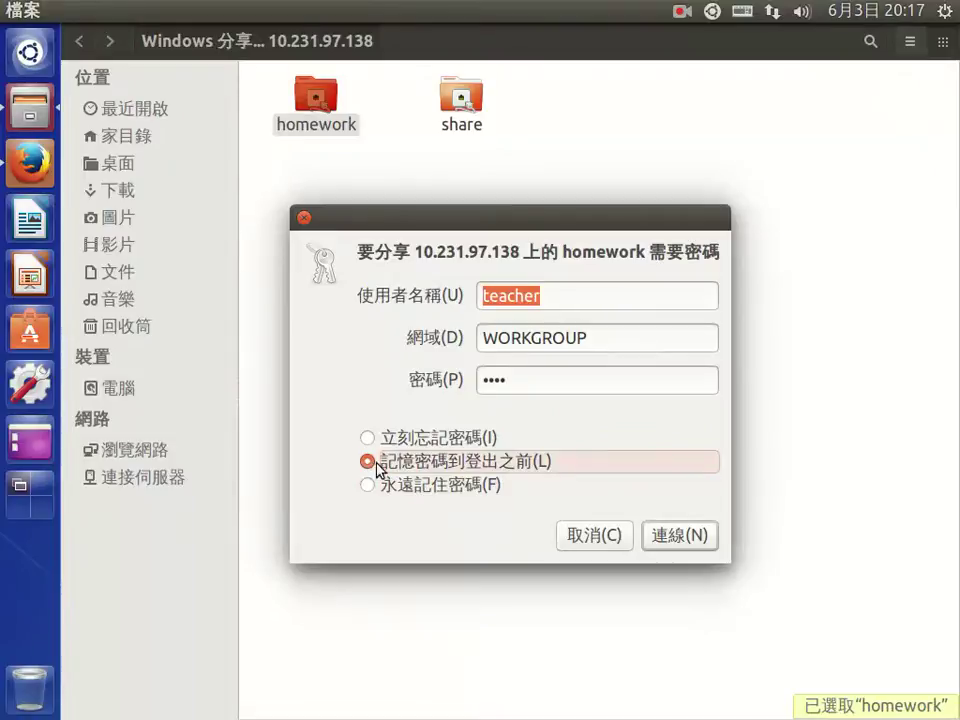
pyautogui.click(694, 538)
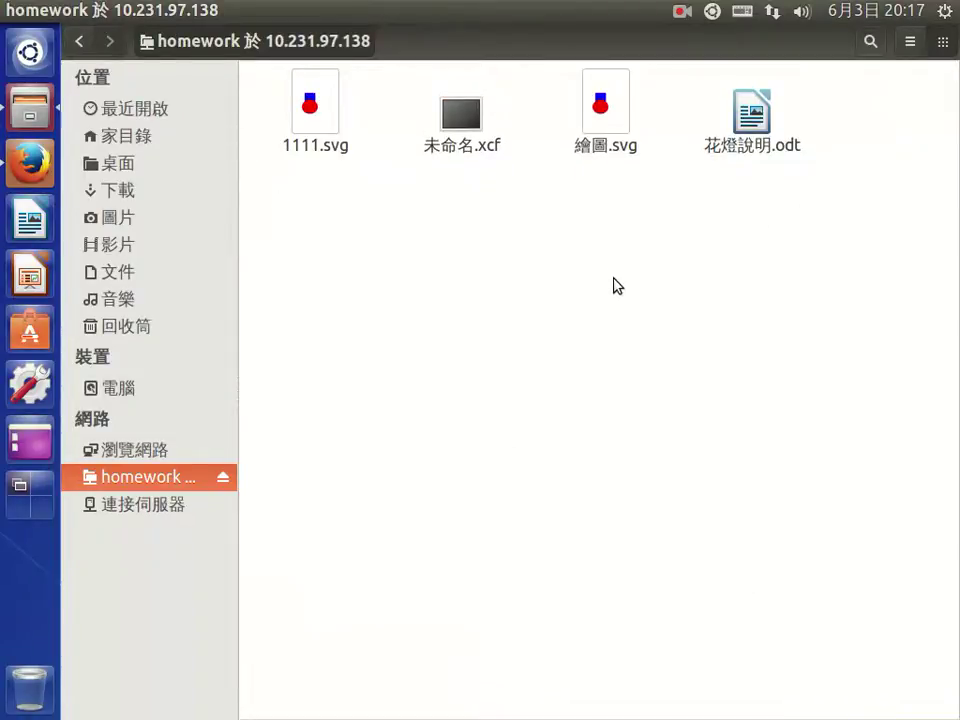
pyautogui.click(748, 150)
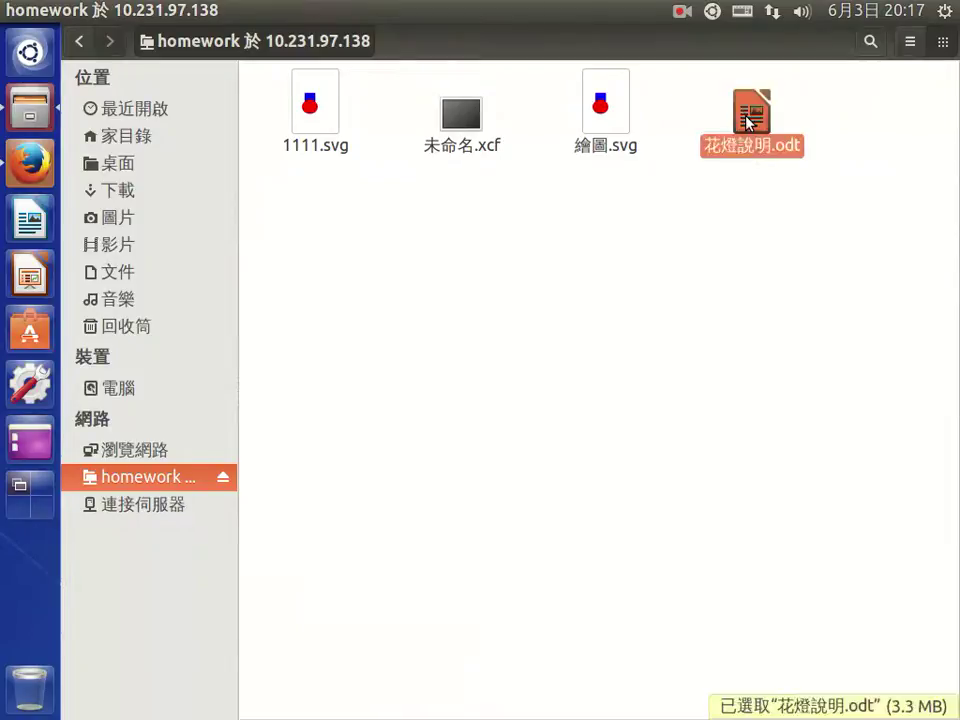
pyautogui.doubleClick(748, 122)
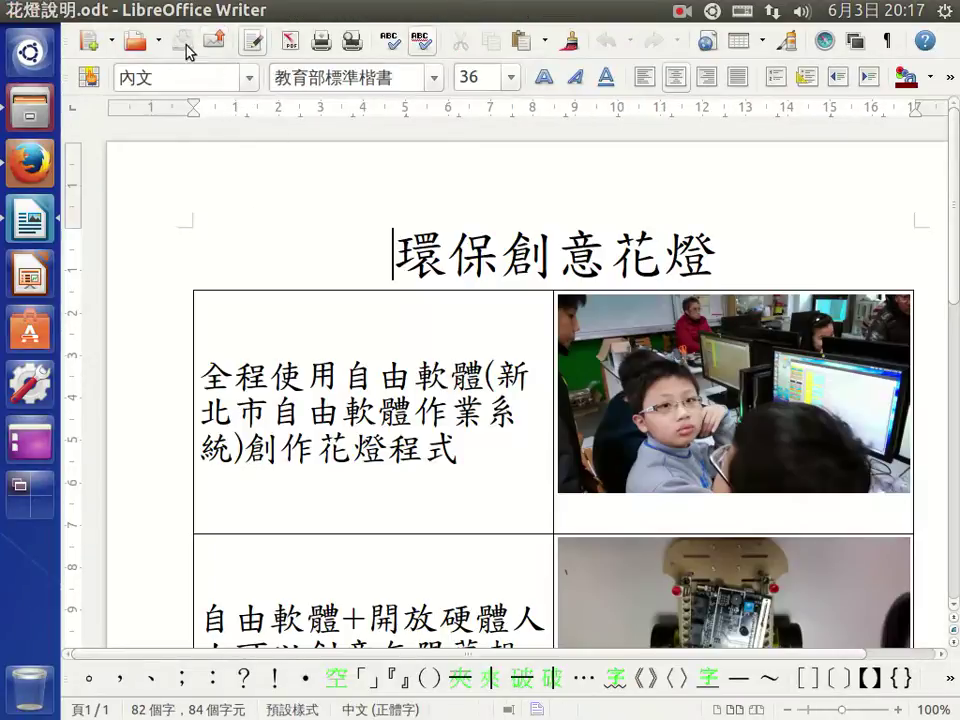
# Step: Add then remove test text before the 環保創意花燈 title, save 花燈說明.odt, and close Writer
pyautogui.click(392, 250)
pyautogui.write('sdfas')
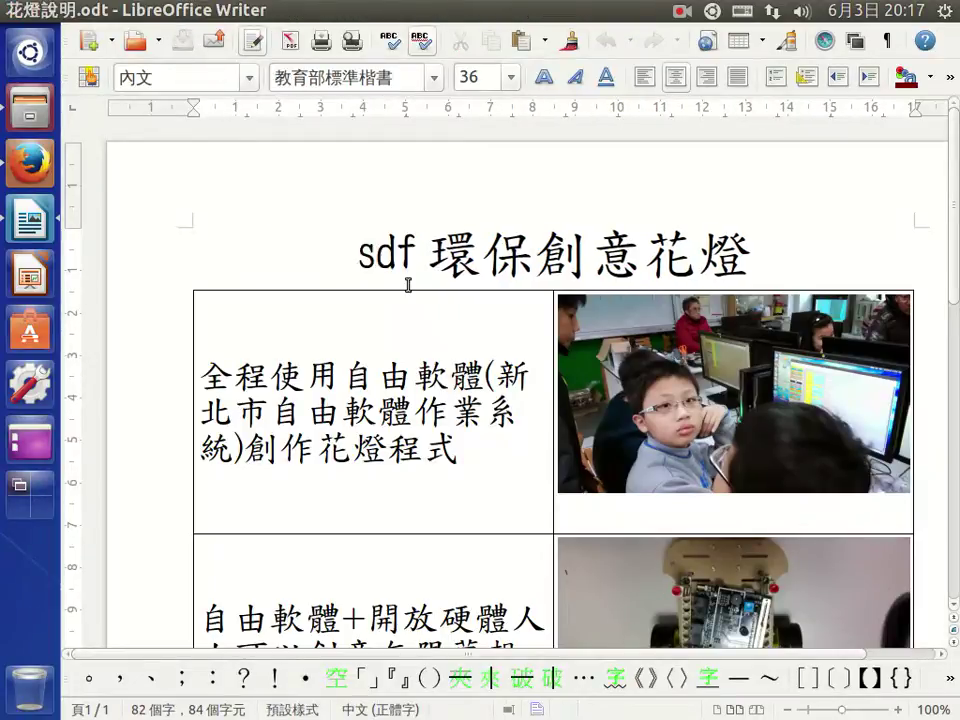
pyautogui.click(182, 41)
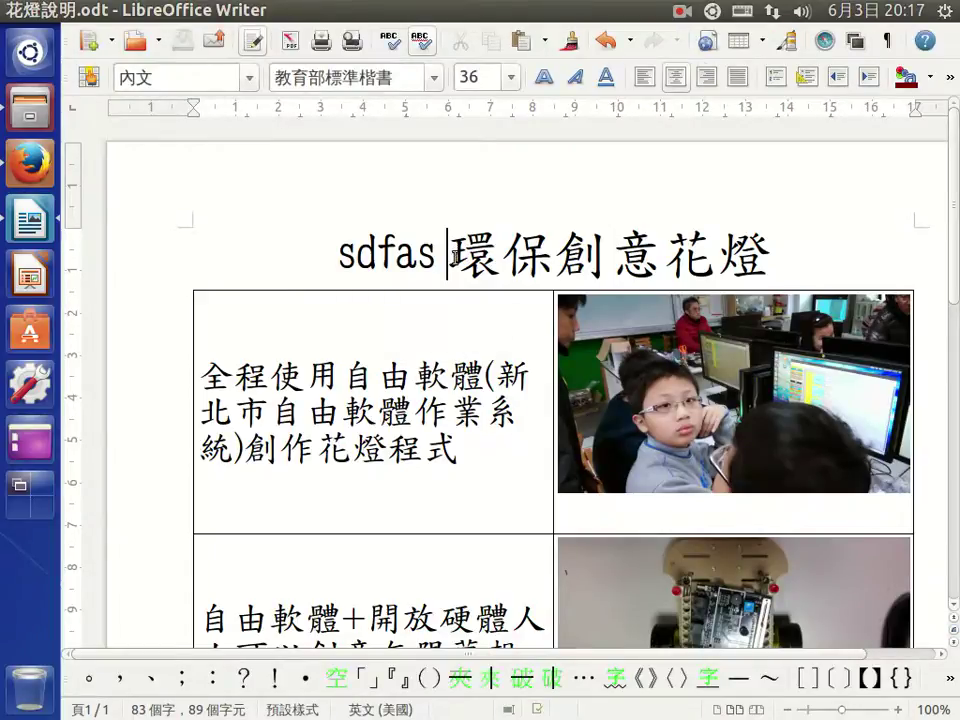
pyautogui.press('BackSpace')
pyautogui.press('BackSpace')
pyautogui.press('BackSpace')
pyautogui.press('BackSpace')
pyautogui.press('BackSpace')
pyautogui.press('BackSpace')
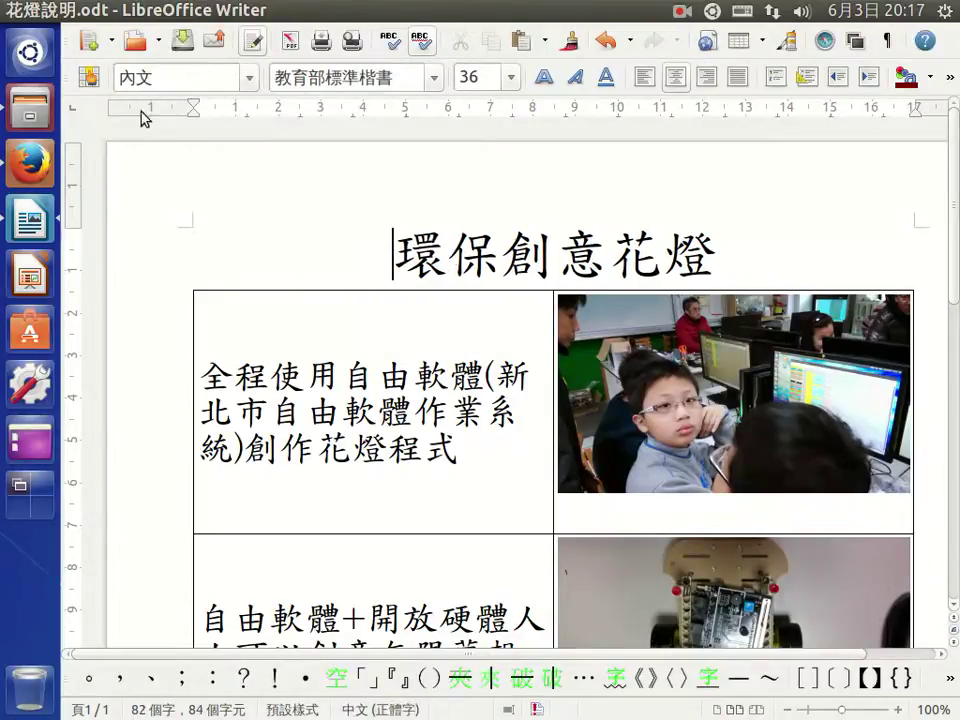
pyautogui.click(182, 41)
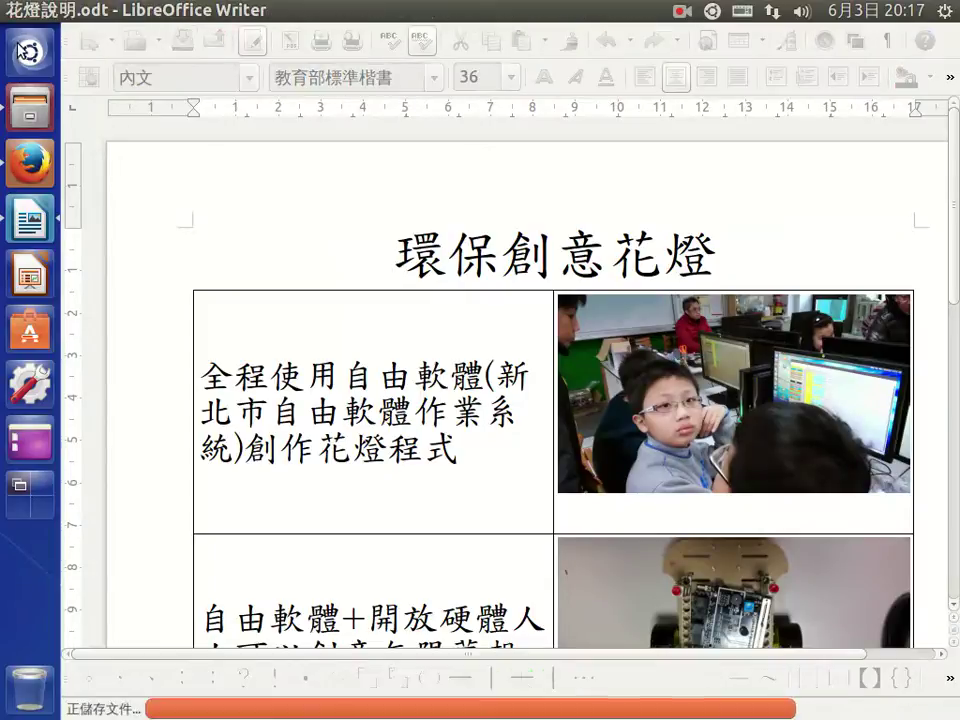
pyautogui.click(12, 13)
pyautogui.click(556, 318)
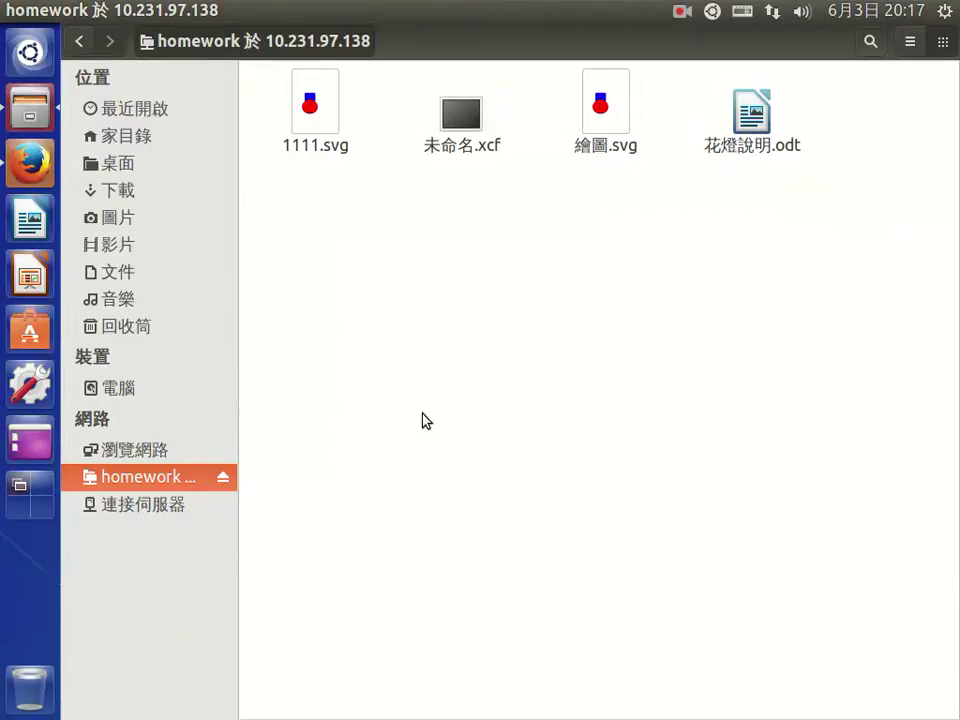
# Step: Eject the homework share from the sidebar and close the Files window
pyautogui.click(224, 480)
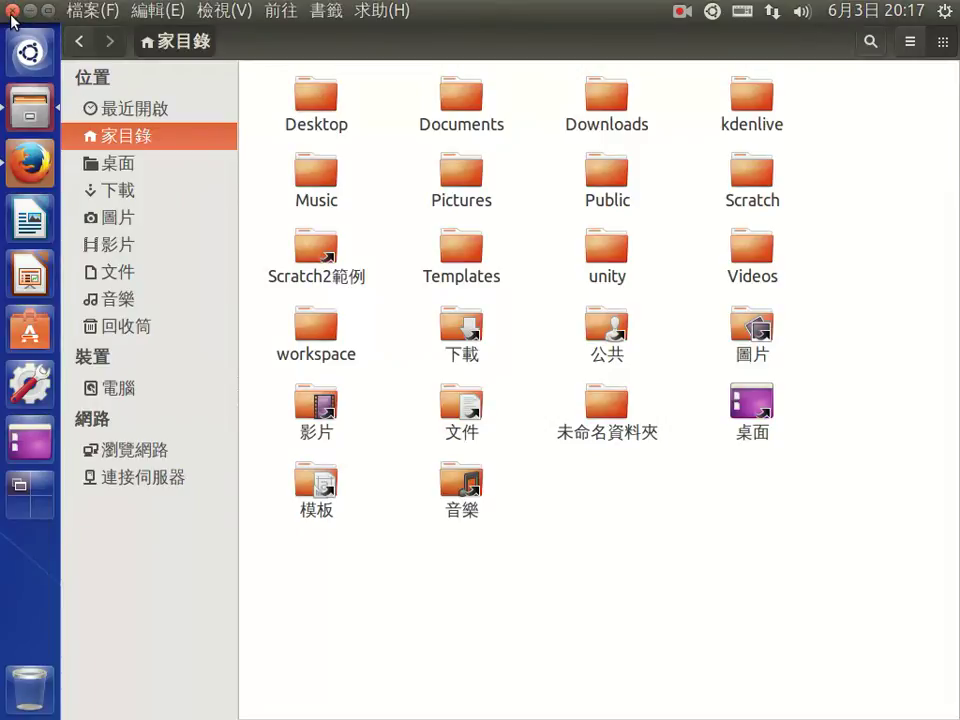
pyautogui.click(13, 12)
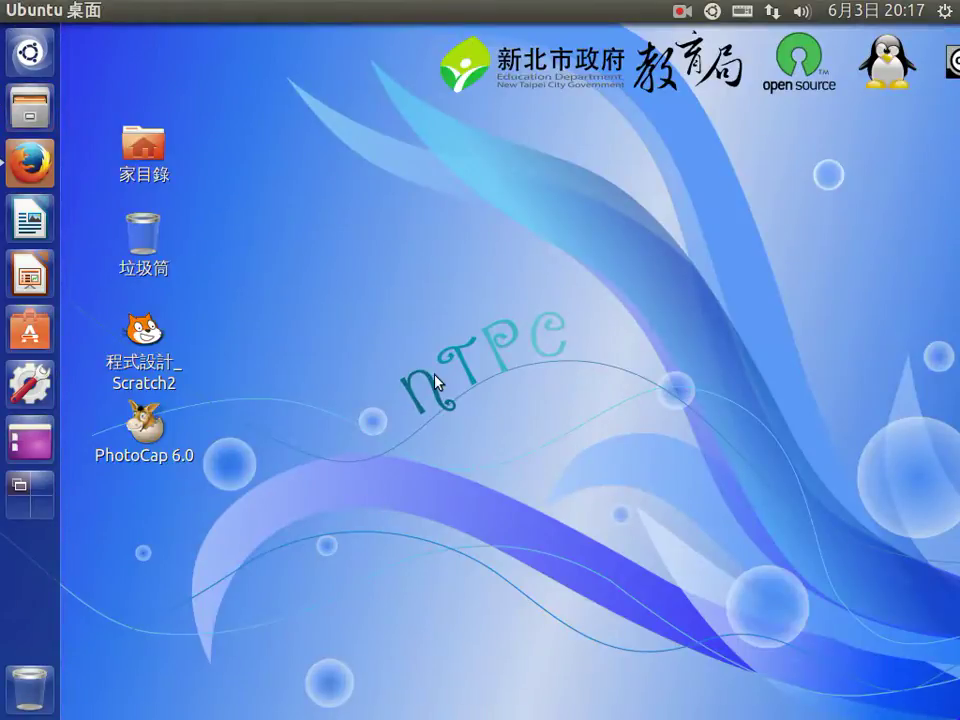